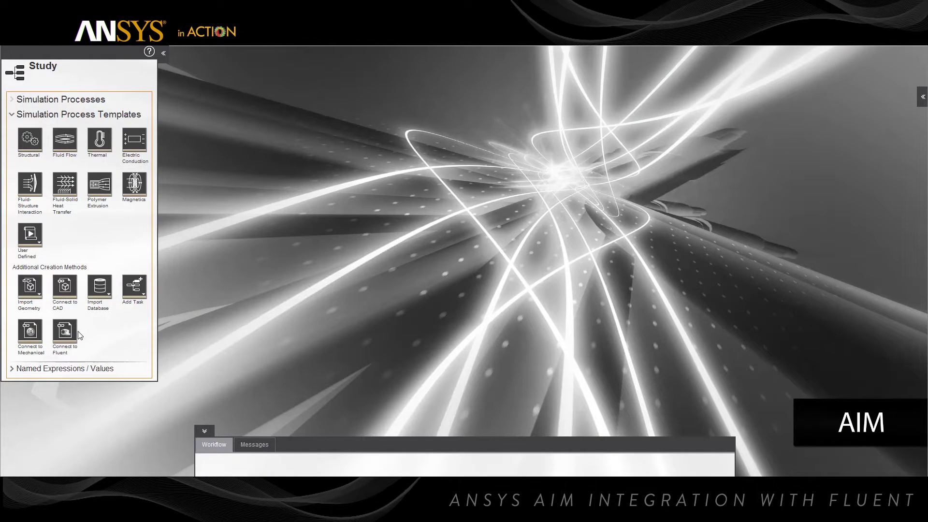
Create a Fluent-connected simulation process that imports the nova_combustor.x_t geometry.
left_click(65, 332)
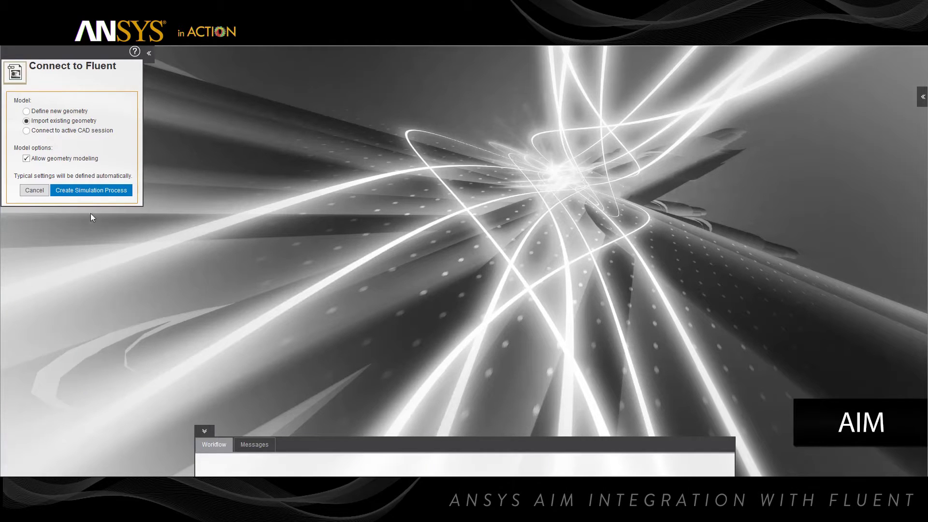
left_click(92, 194)
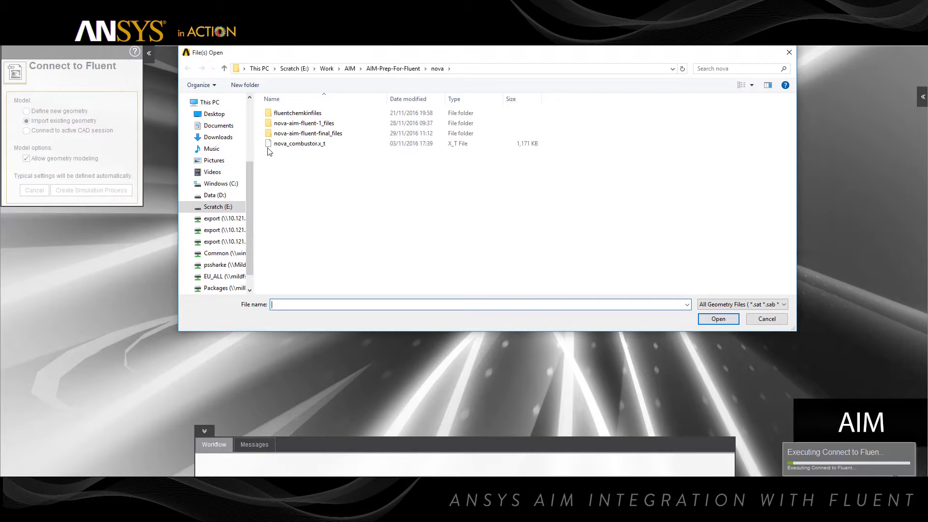
double_click(318, 143)
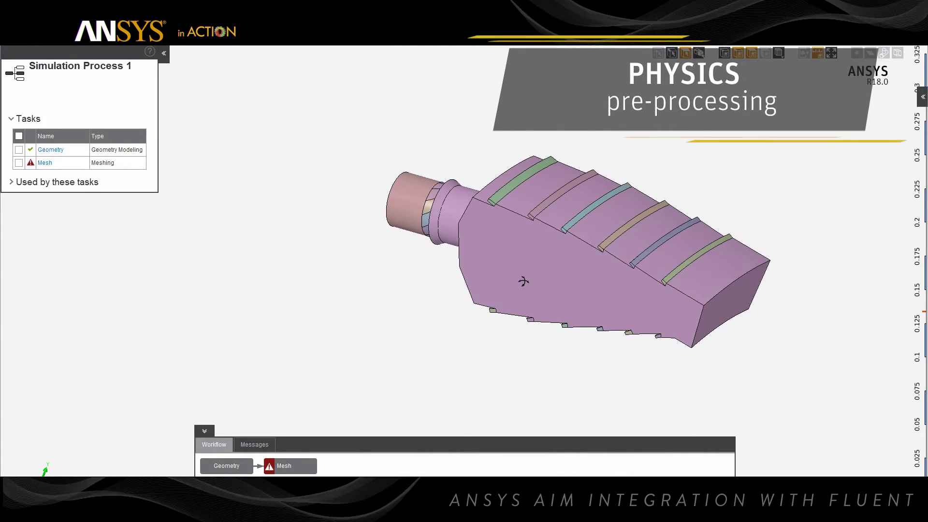
Inspect the imported combustor, then open its Geometry task for editing in SpaceClaim.
left_click_drag(523, 281, 685, 268)
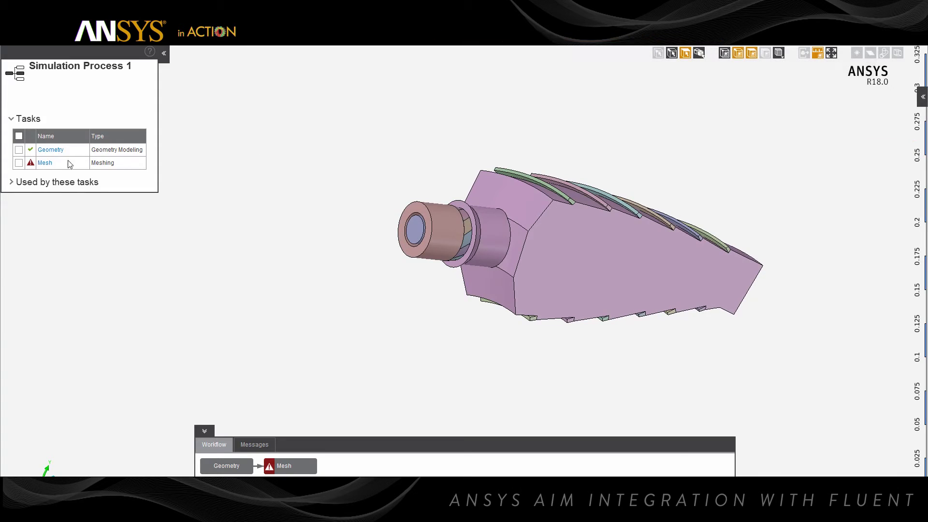
left_click(51, 151)
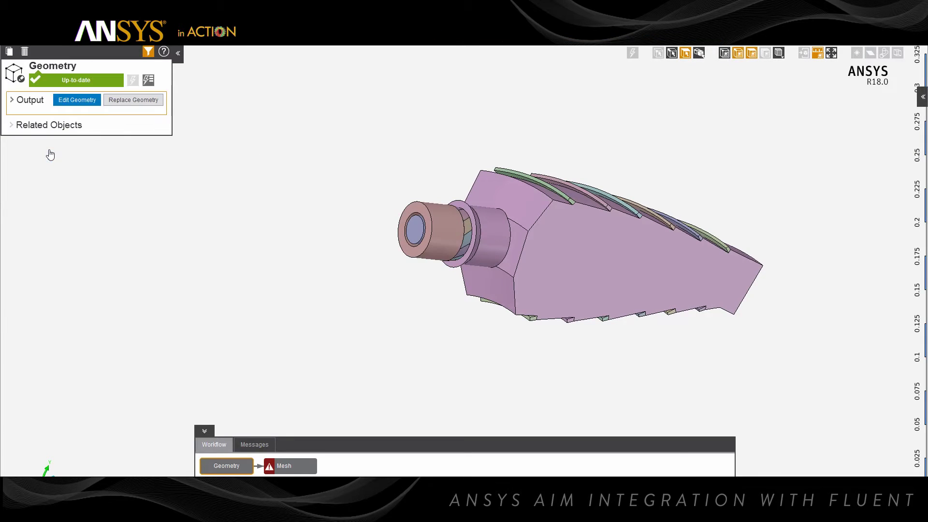
left_click(77, 100)
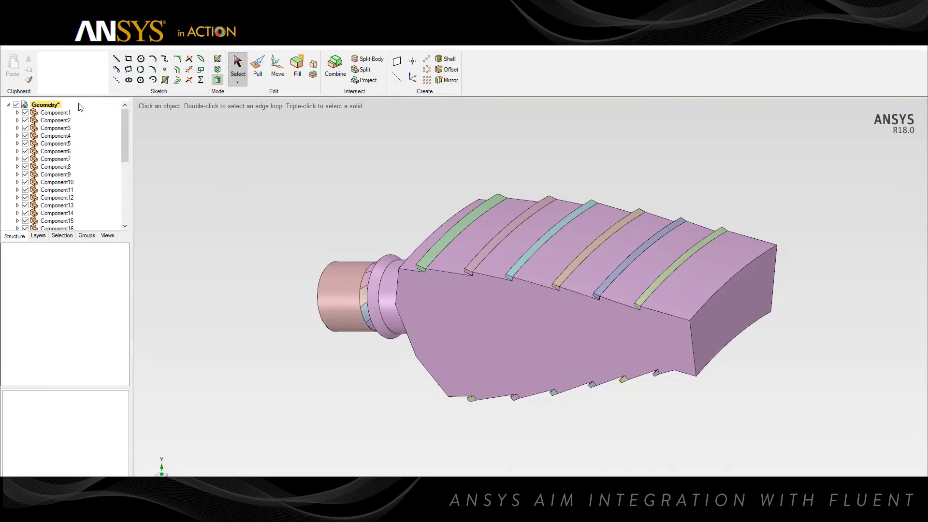
Clear the selection, turn the model to the top, and start selecting the top fins.
left_click(340, 336)
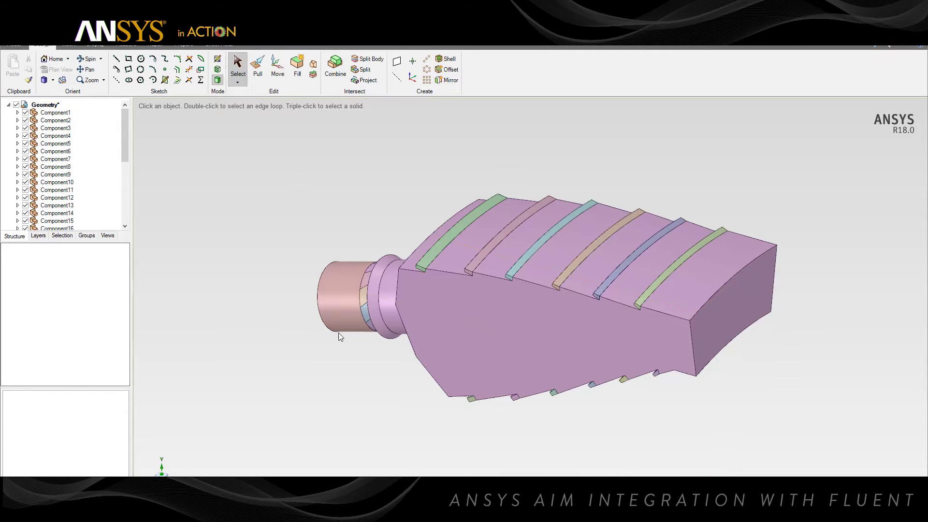
mouse_move(395, 379)
middle_mouse_down()
mouse_move(493, 370)
mouse_move(425, 326)
mouse_move(408, 375)
middle_mouse_up()
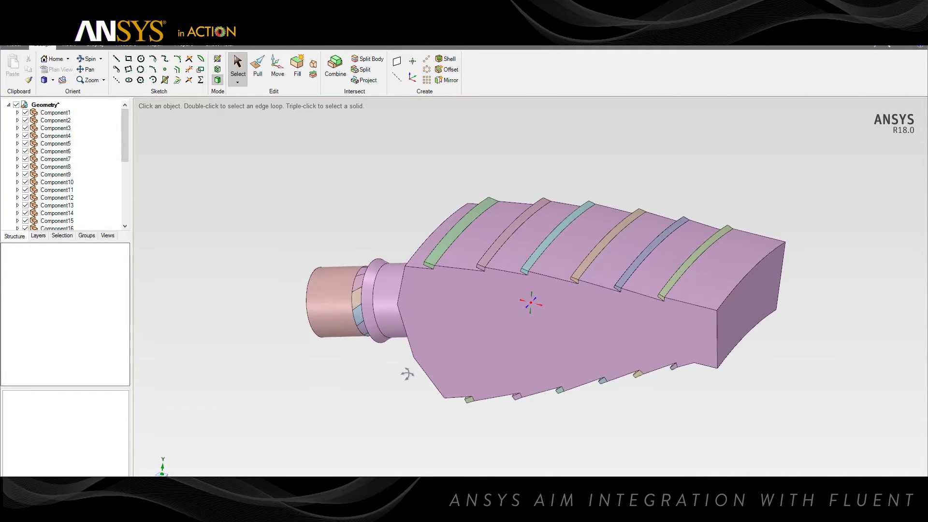
left_click(465, 356)
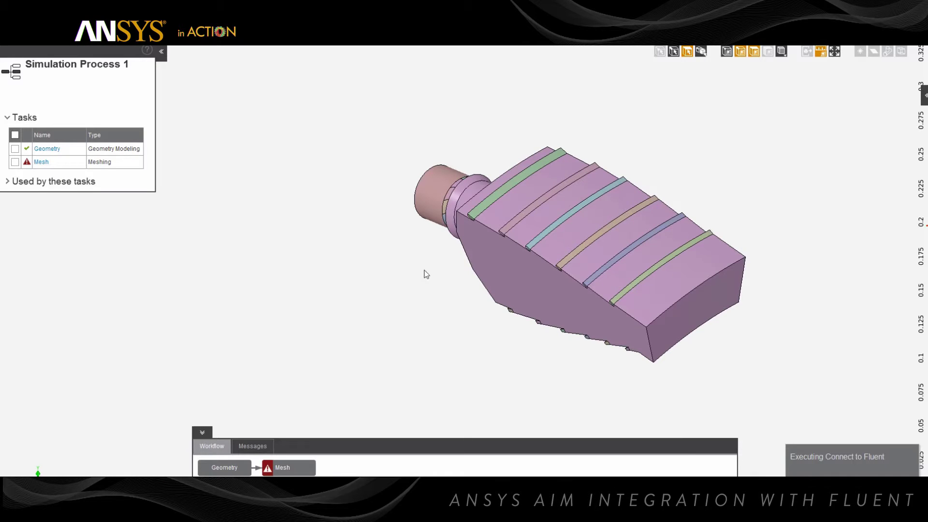
middle_click_drag(467, 317, 536, 255)
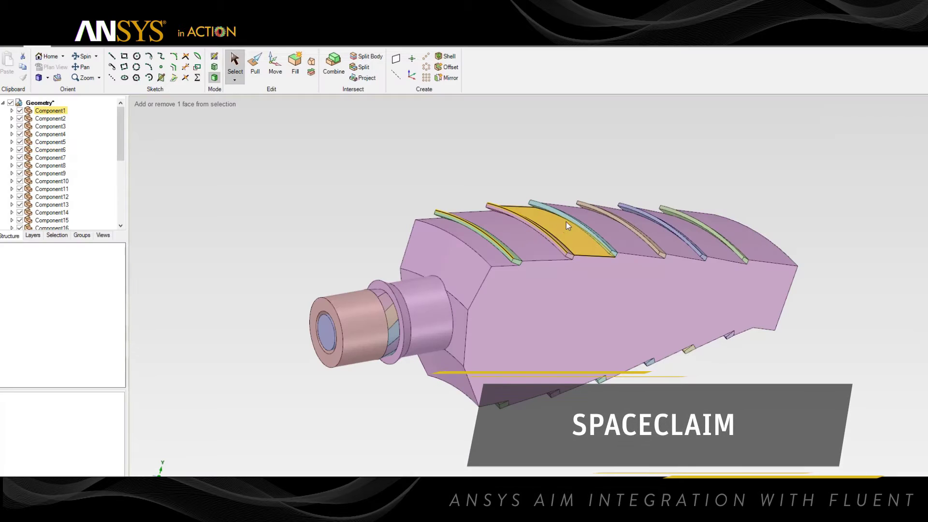
left_click(612, 215, "ctrl")
Finish selecting the top fins and hide components 2–7, the curved vane strips.
left_click(648, 213, "ctrl")
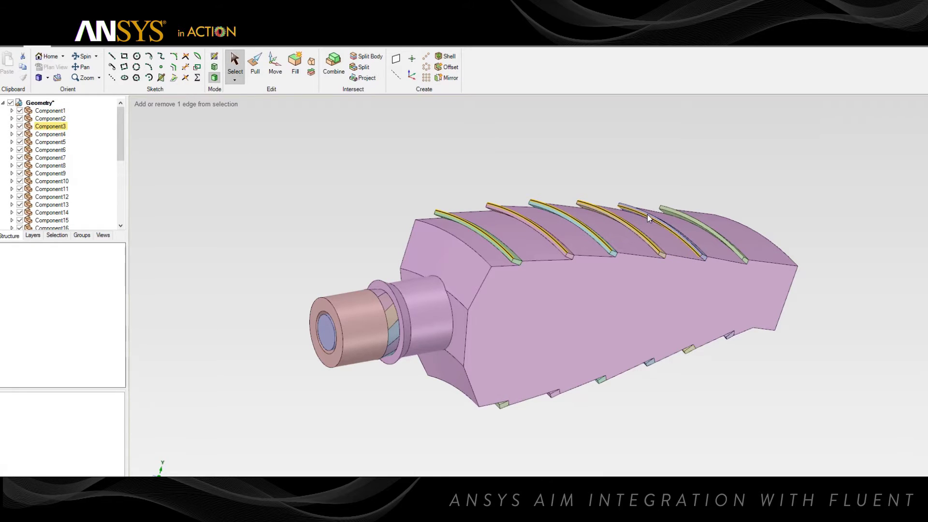
right_click(689, 221)
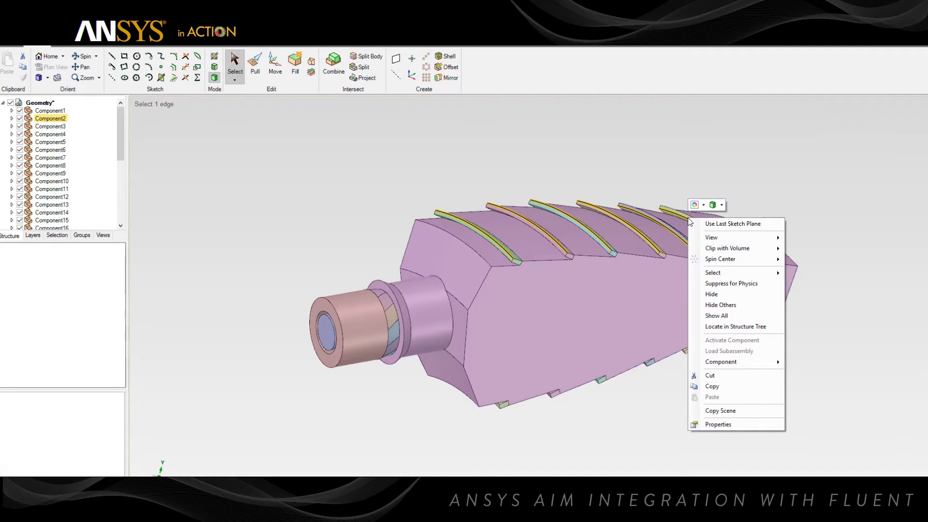
left_click(720, 293)
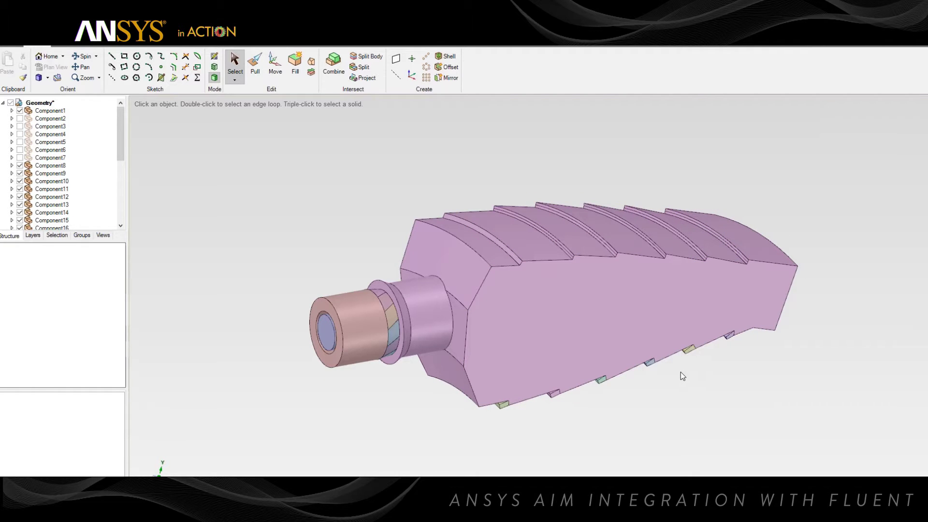
middle_click_drag(682, 376, 628, 295)
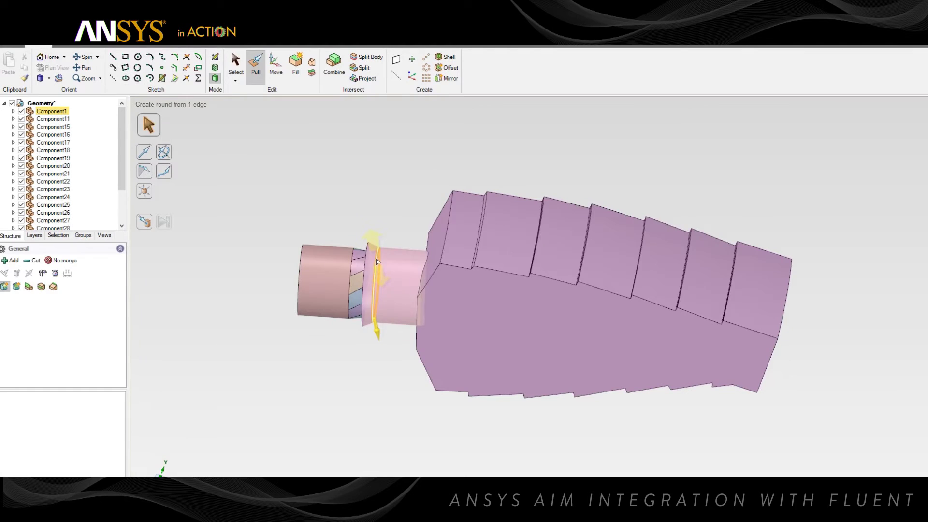
Pull the edge beside the swirler into a 0.01165 m round, then box-select the bodies for Combine.
left_click(379, 269)
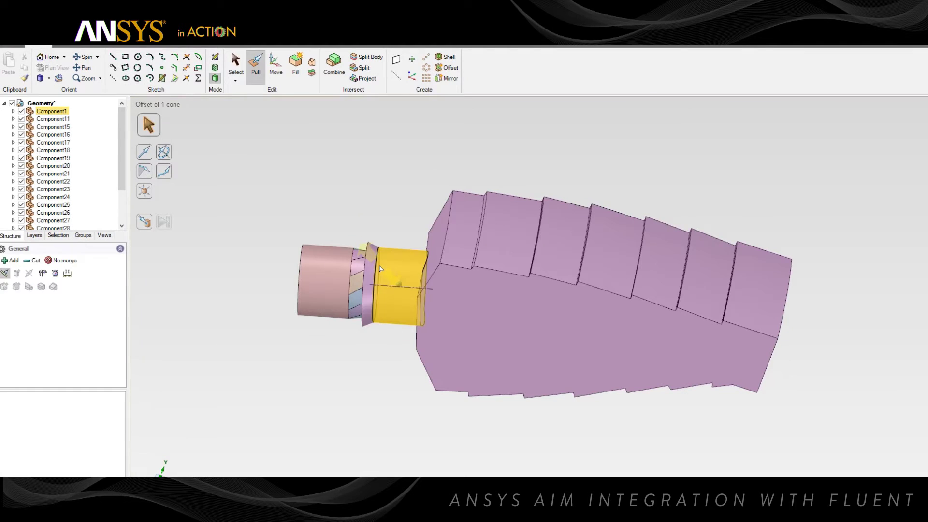
left_click(378, 274)
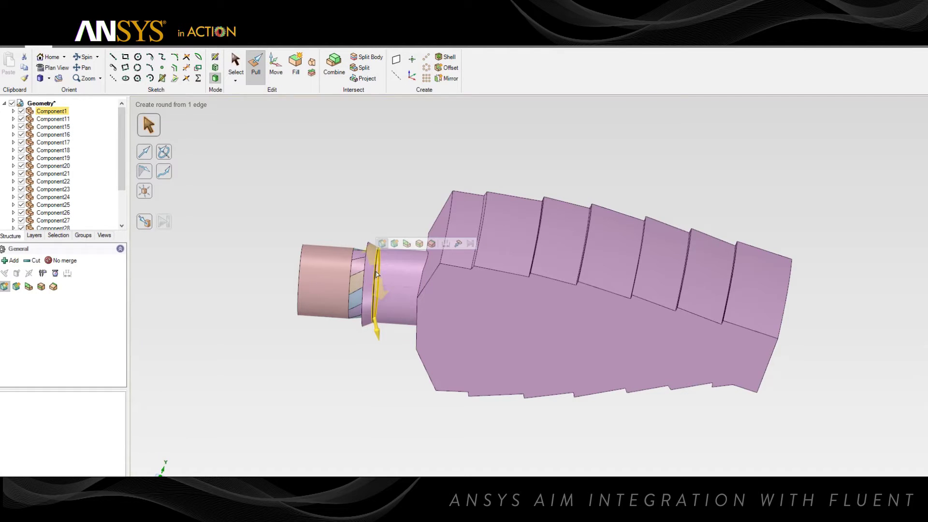
left_click_drag(376, 290, 373, 346)
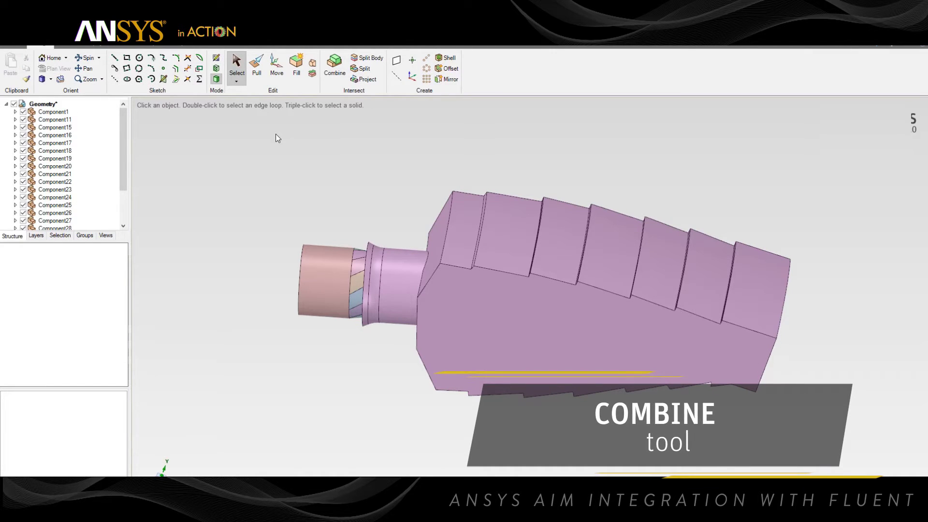
left_click_drag(276, 134, 732, 376)
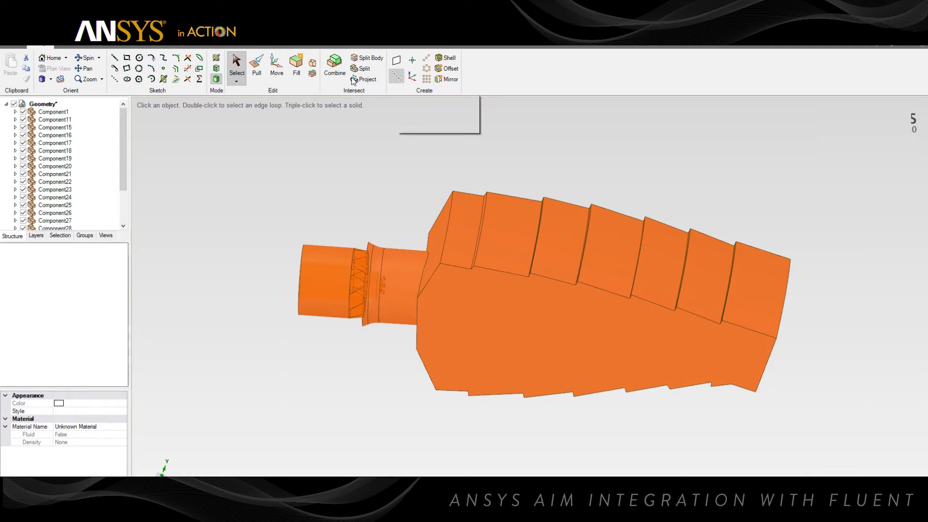
left_click(327, 69)
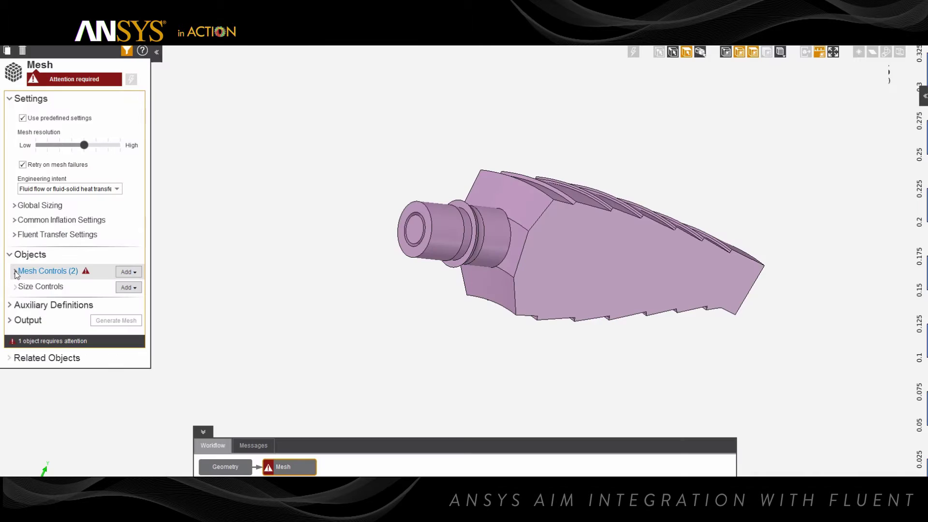
Set Inflation 1's location to the combustor's 65 wall faces, picked from the outlet end.
left_click(15, 272)
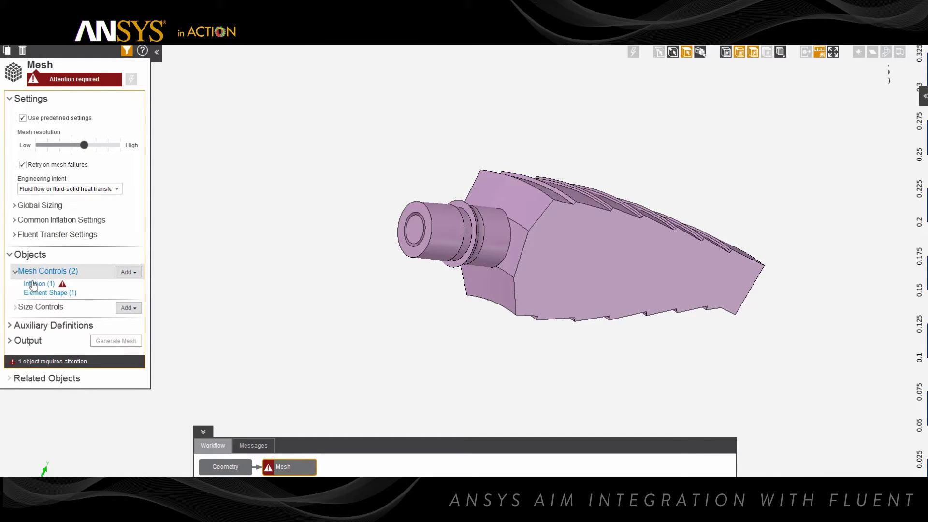
left_click(32, 285)
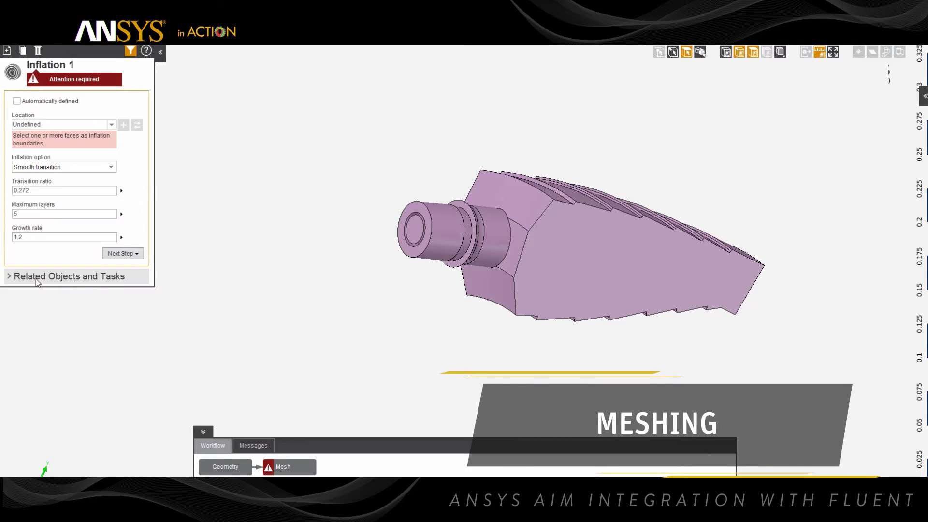
left_click(63, 125)
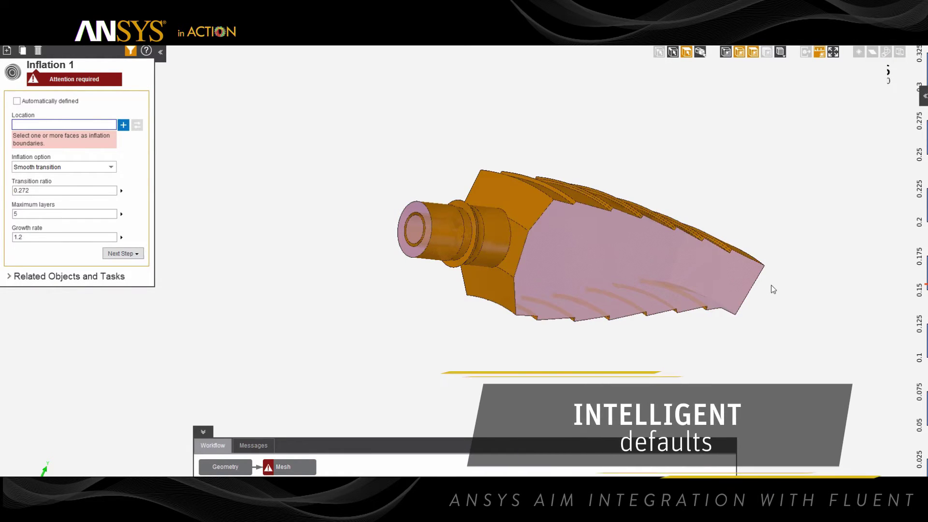
middle_click_drag(755, 281, 609, 261)
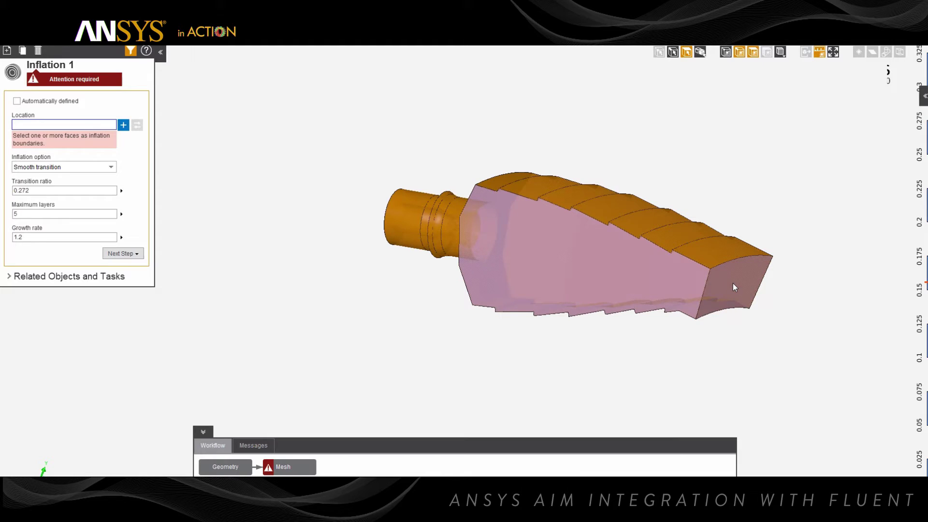
middle_click_drag(768, 280, 447, 322)
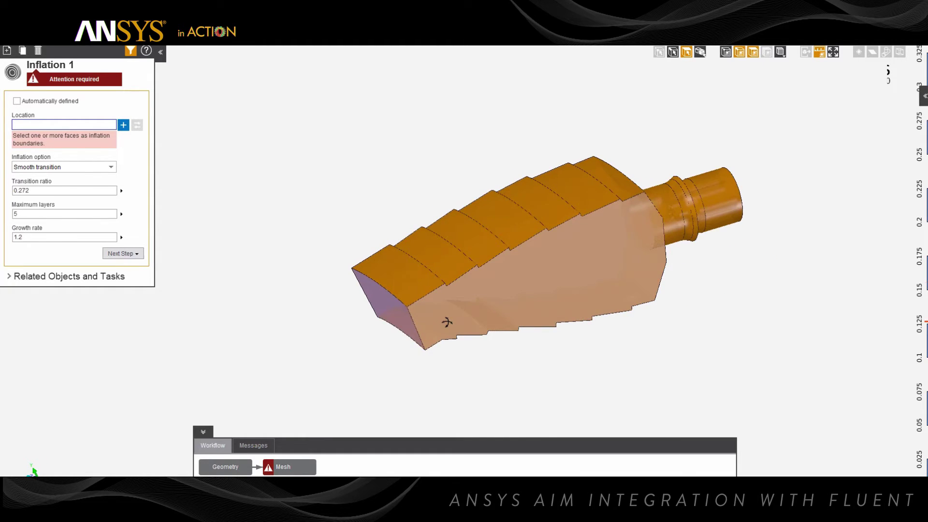
left_click(526, 278)
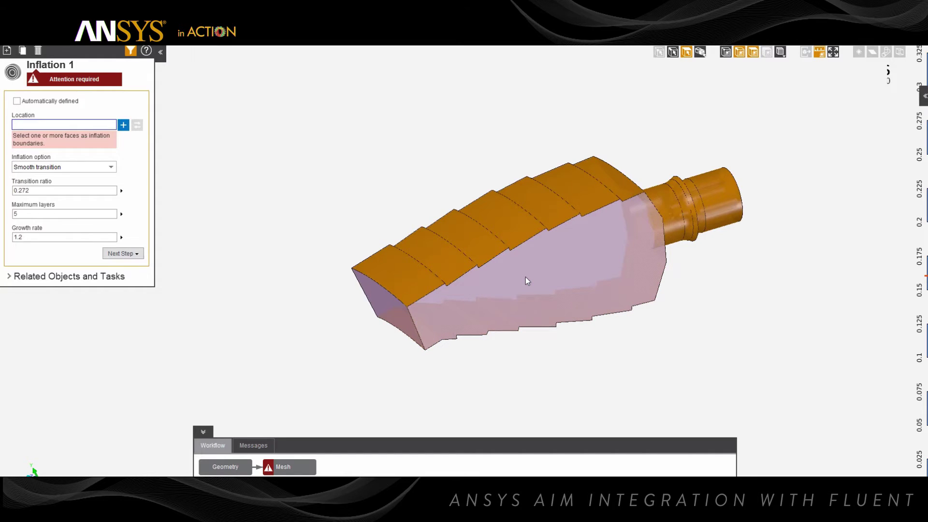
left_click(123, 126)
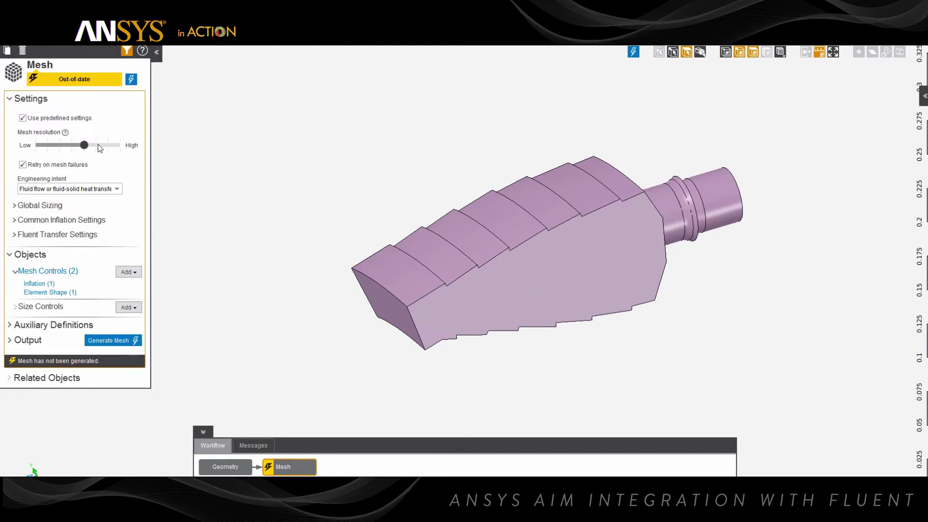
Raise the mesh resolution toward High and expand the Global Sizing settings.
left_click(97, 145)
left_click(15, 208)
left_click(132, 80)
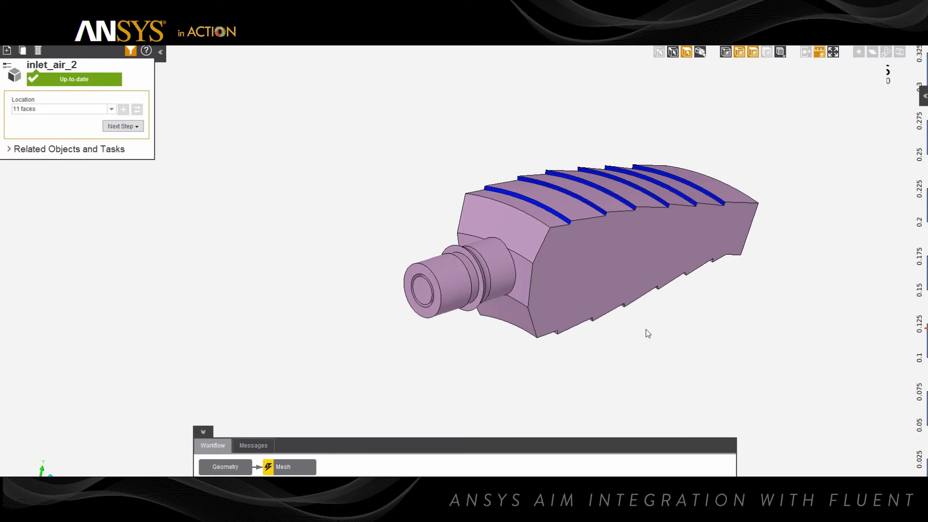
Box-select the underside faces plus the narrow step face for the remaining selection sets.
middle_click_drag(640, 307, 663, 183)
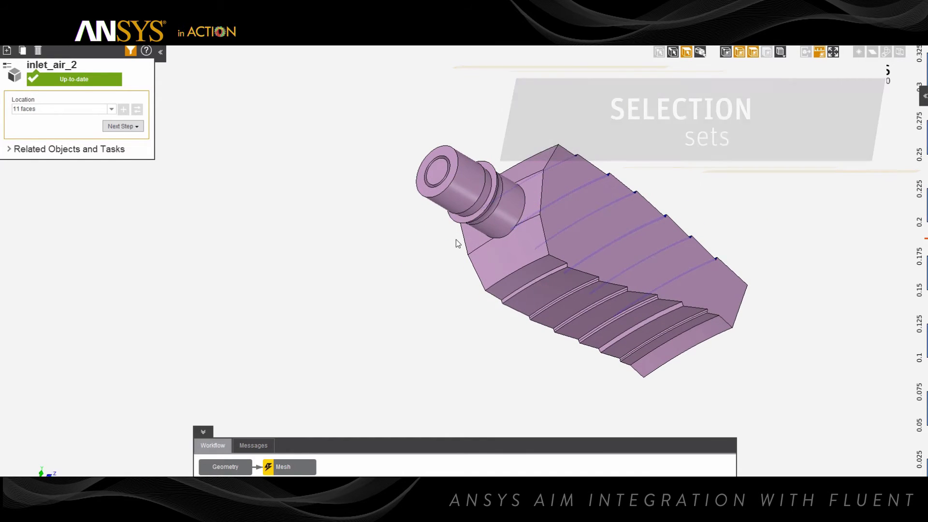
left_click_drag(457, 239, 720, 398)
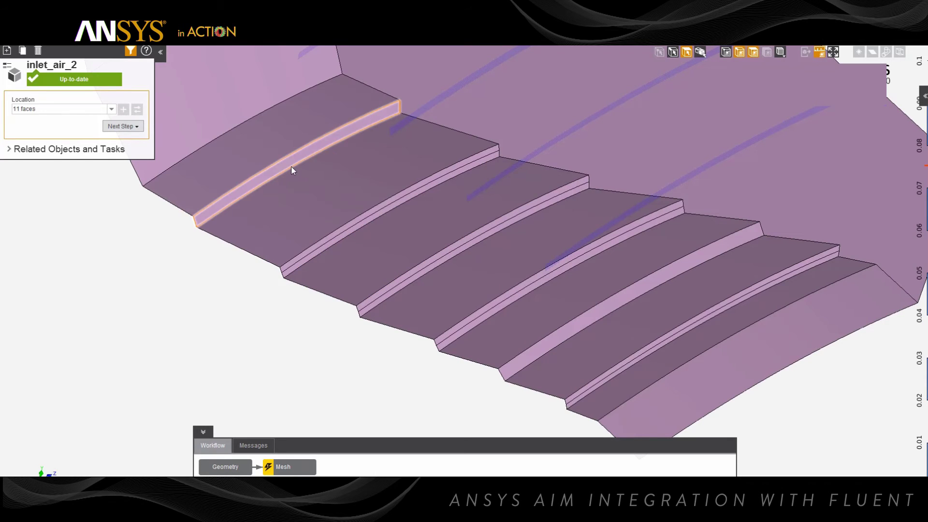
left_click(291, 166)
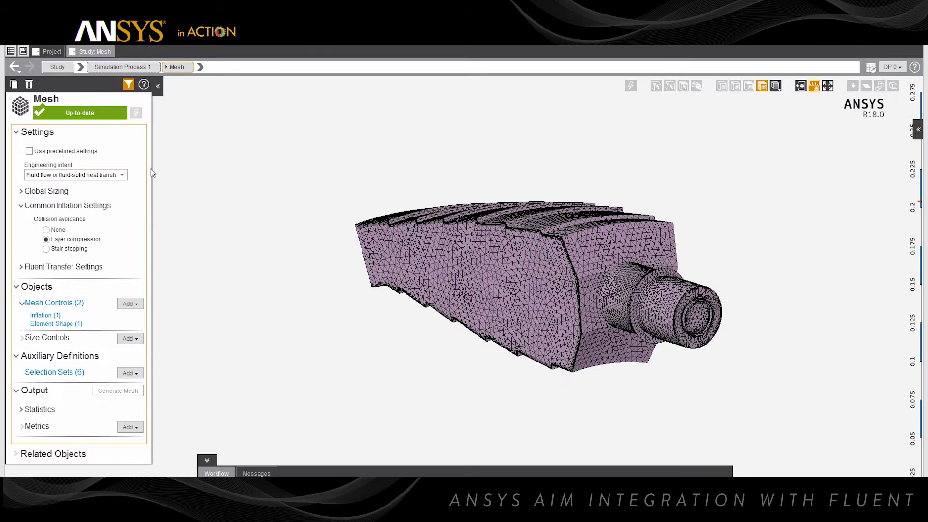
left_click(51, 52)
Launch Fluent Setup in double precision, running in parallel with 8 processes.
double_click(250, 125)
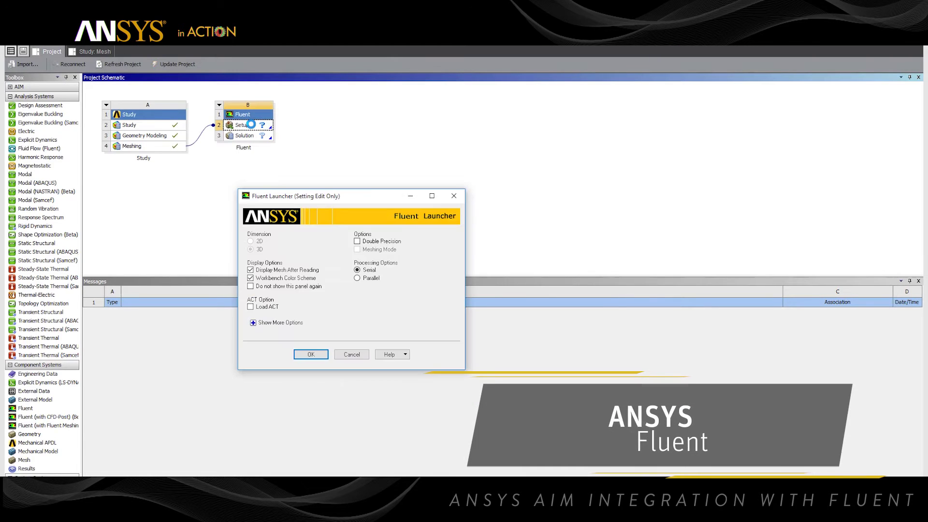
left_click(358, 241)
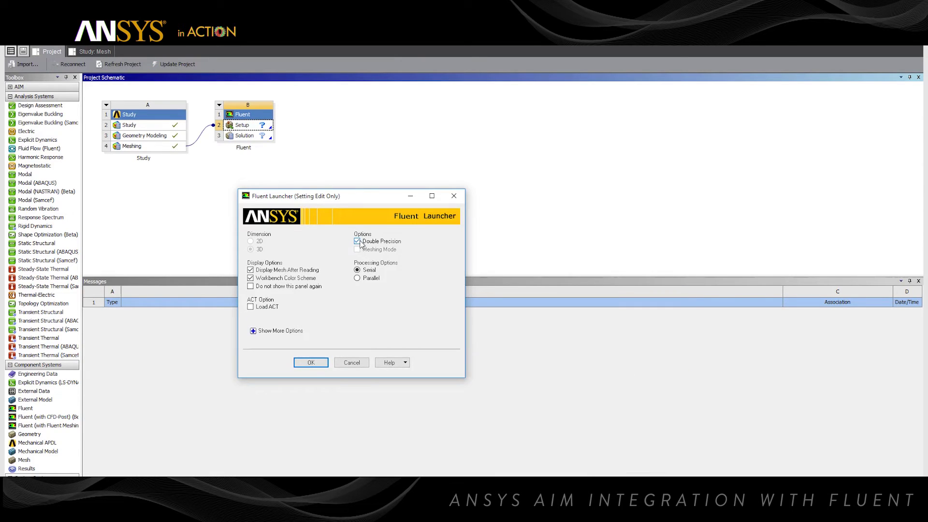
left_click(357, 279)
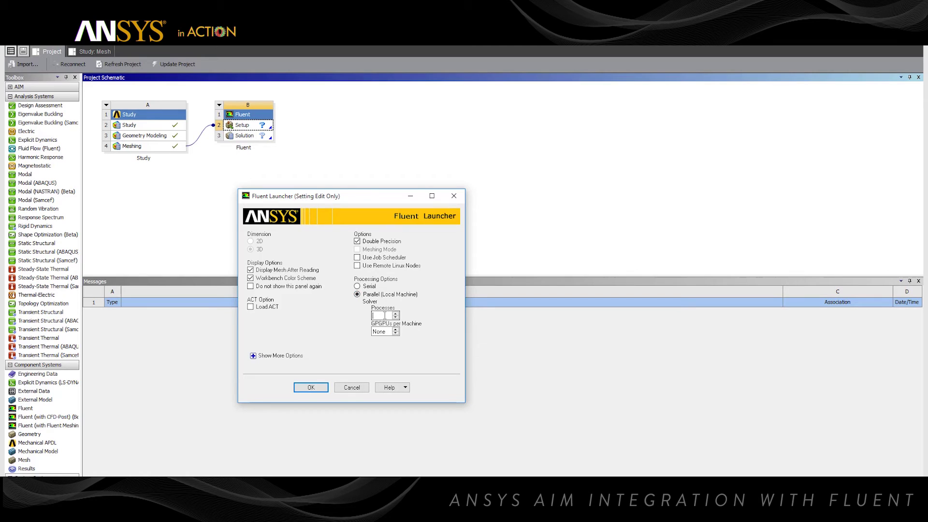
left_click(314, 387)
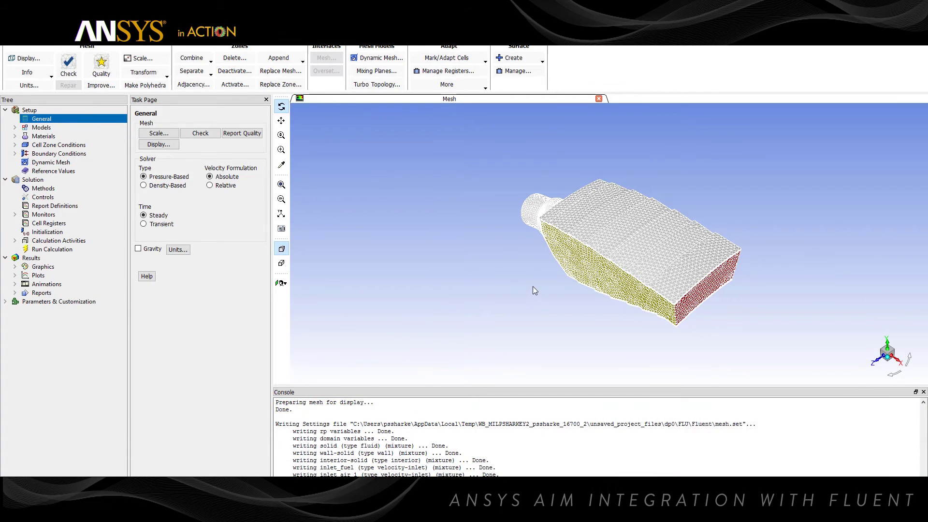
Turn on the Energy Equation in Fluent's physics models.
left_click_drag(533, 291, 865, 266)
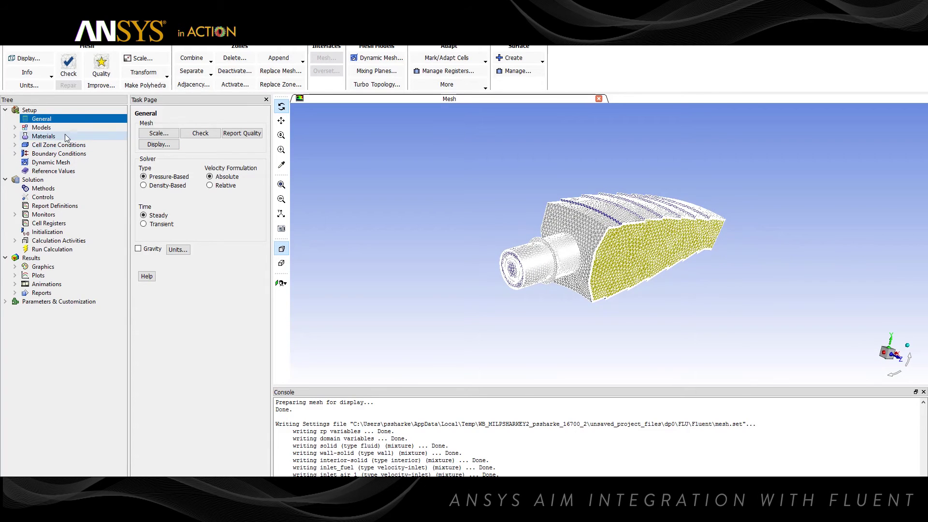
left_click(42, 128)
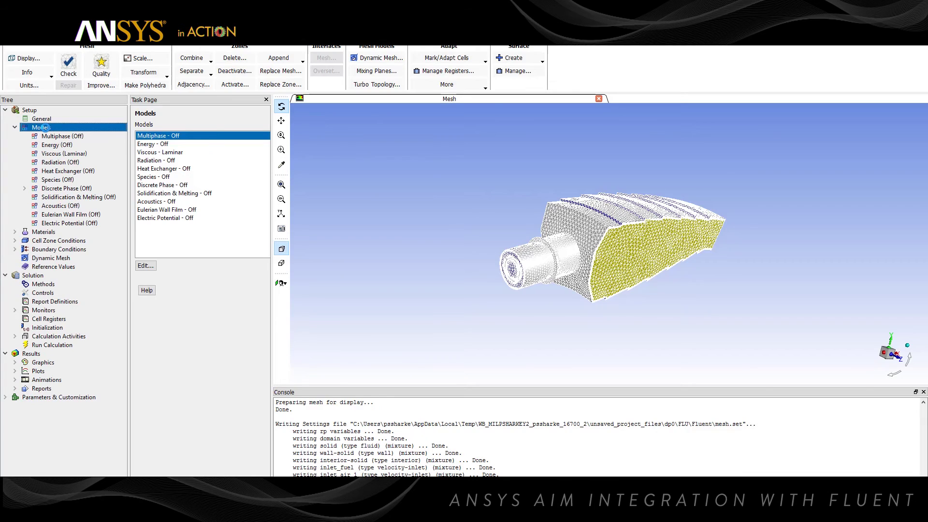
double_click(145, 144)
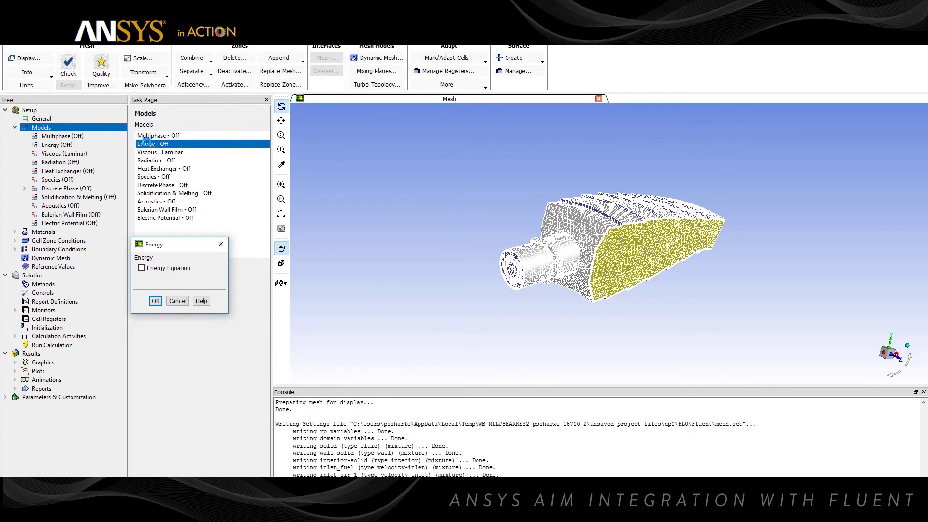
left_click(156, 301)
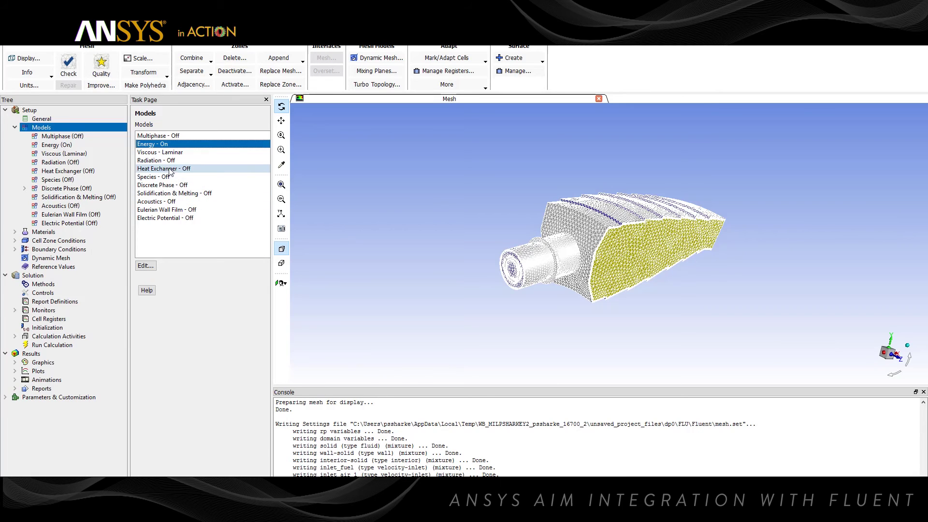
Set the viscous model to Realizable k-epsilon turbulence.
double_click(163, 153)
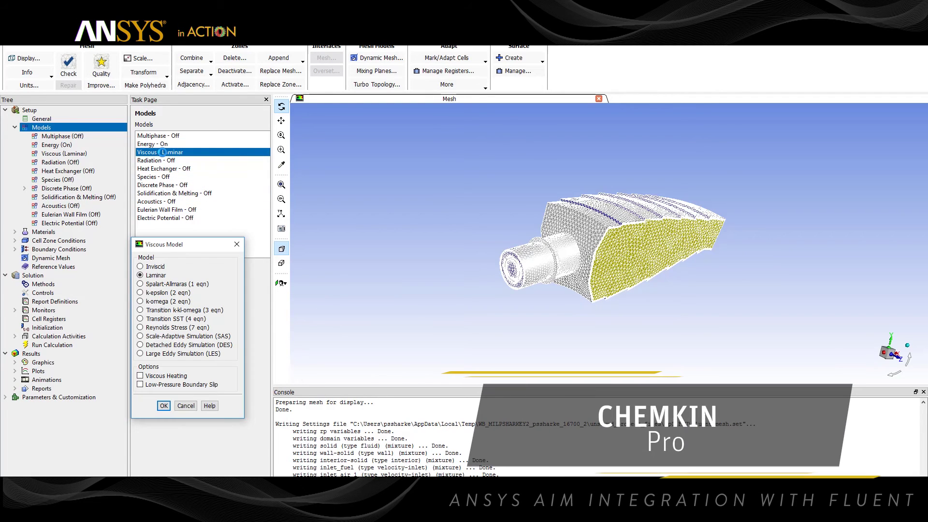
left_click(161, 294)
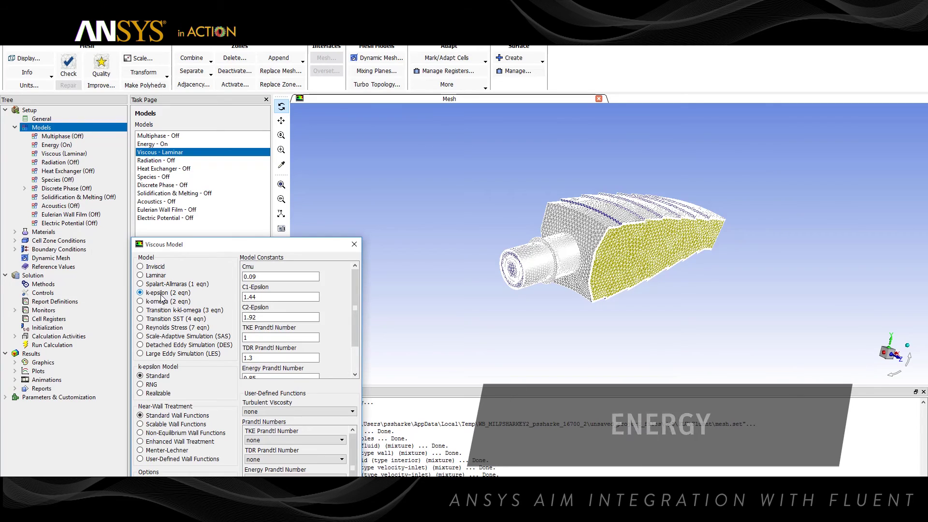
left_click(152, 394)
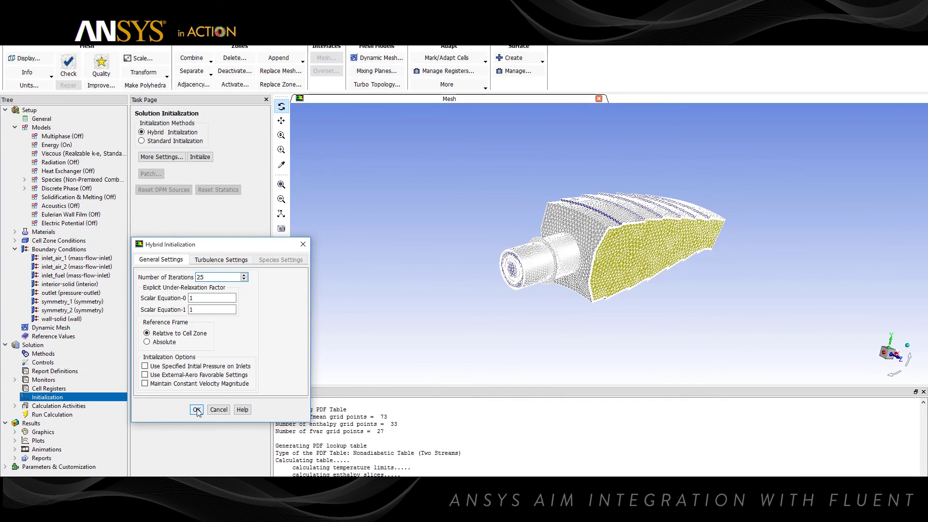
Accept the hybrid initialization and display a new filled contour plot of Static Temperature.
left_click(196, 410)
left_click(80, 70)
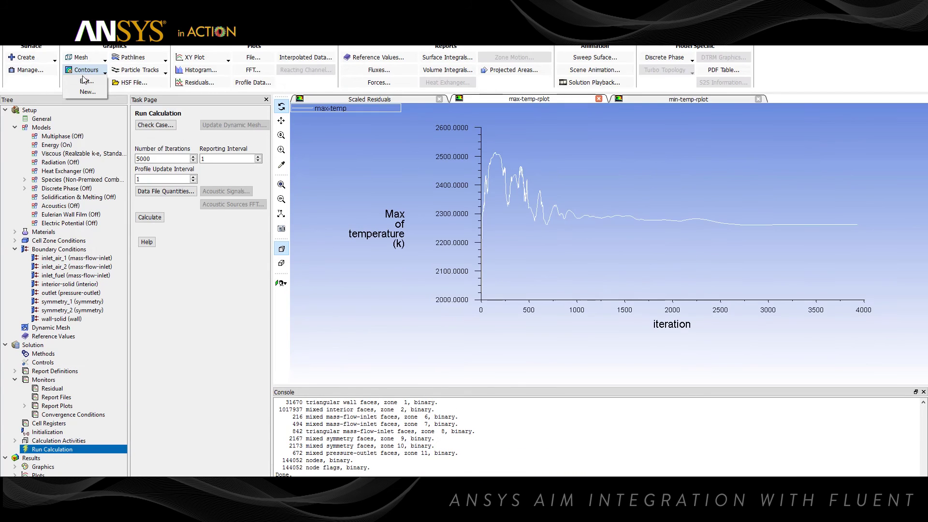
left_click(83, 89)
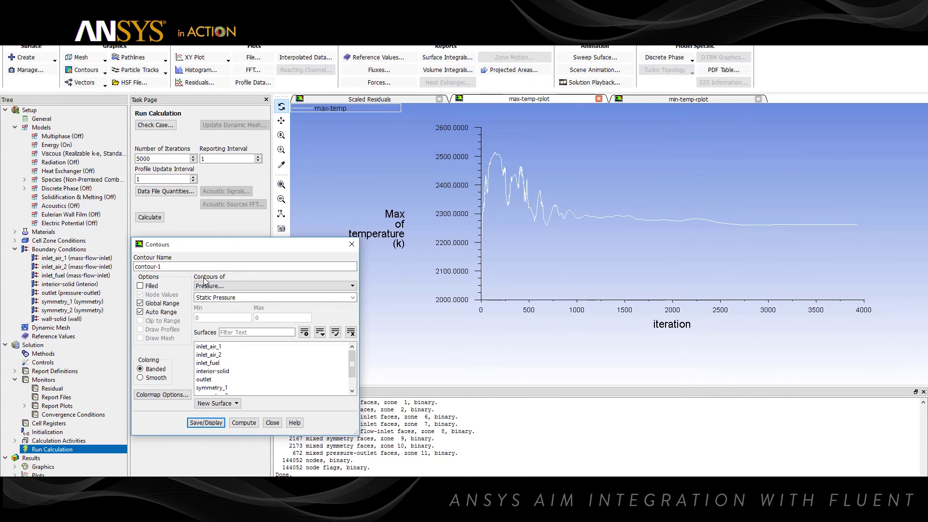
left_click(218, 286)
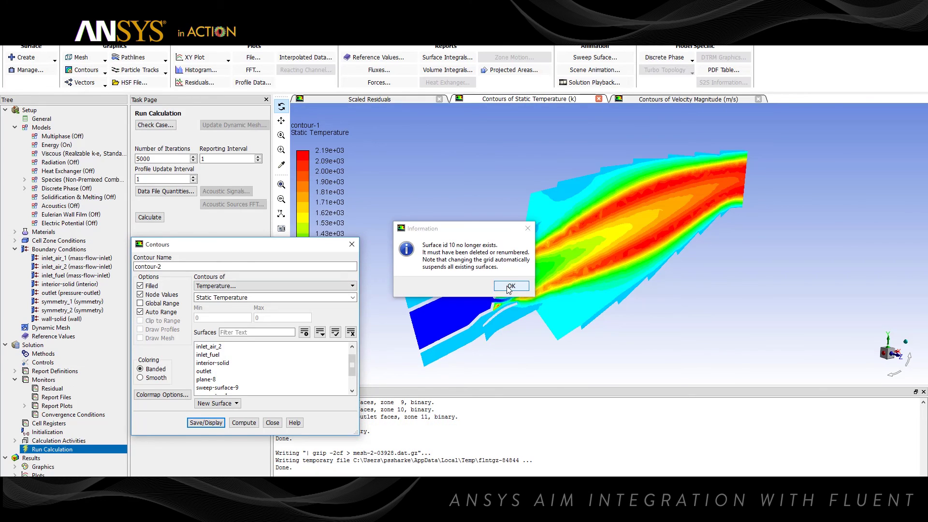
left_click(573, 286)
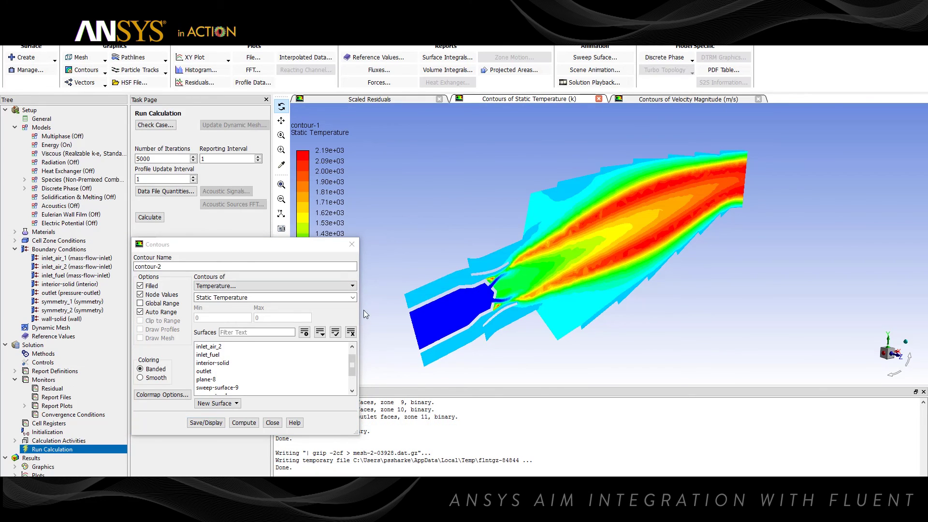